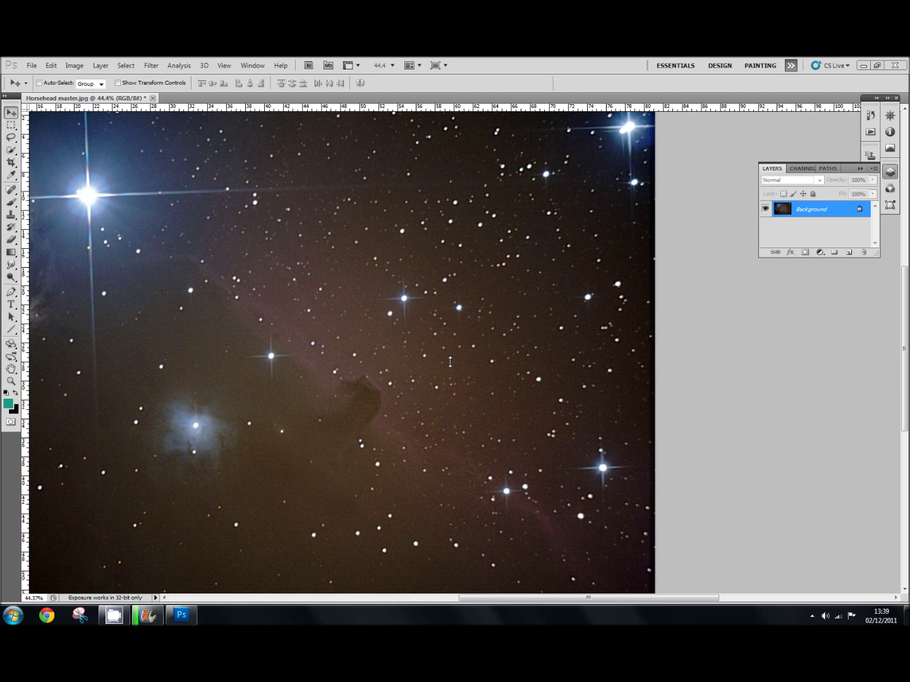
Duplicate the Background layer as Background copy and undo the accidental empty Layer 1.
left_click(666, 371)
left_click(839, 325)
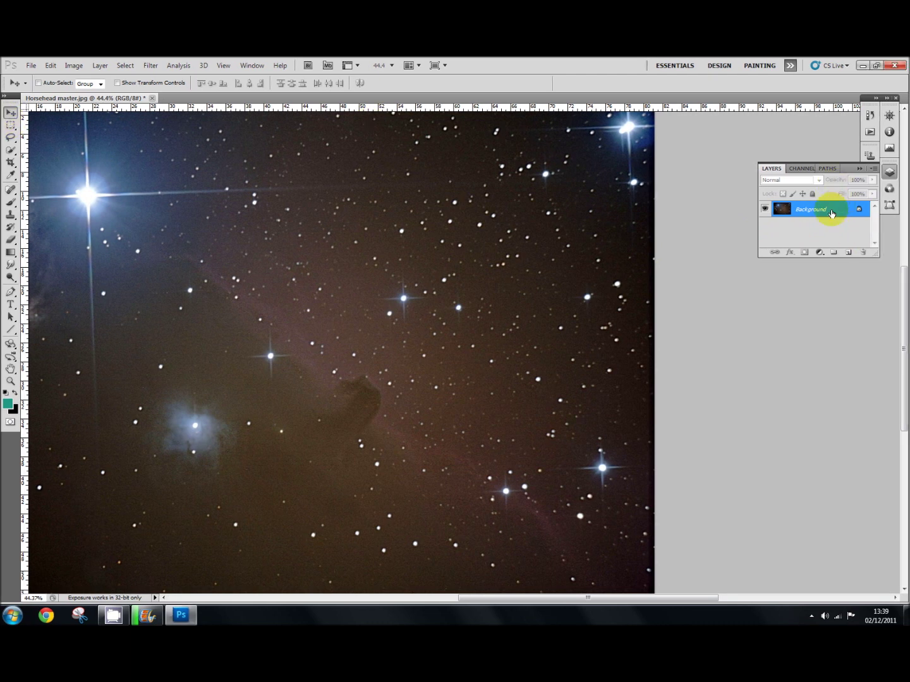
left_click_drag(831, 213, 849, 256)
left_click(849, 253)
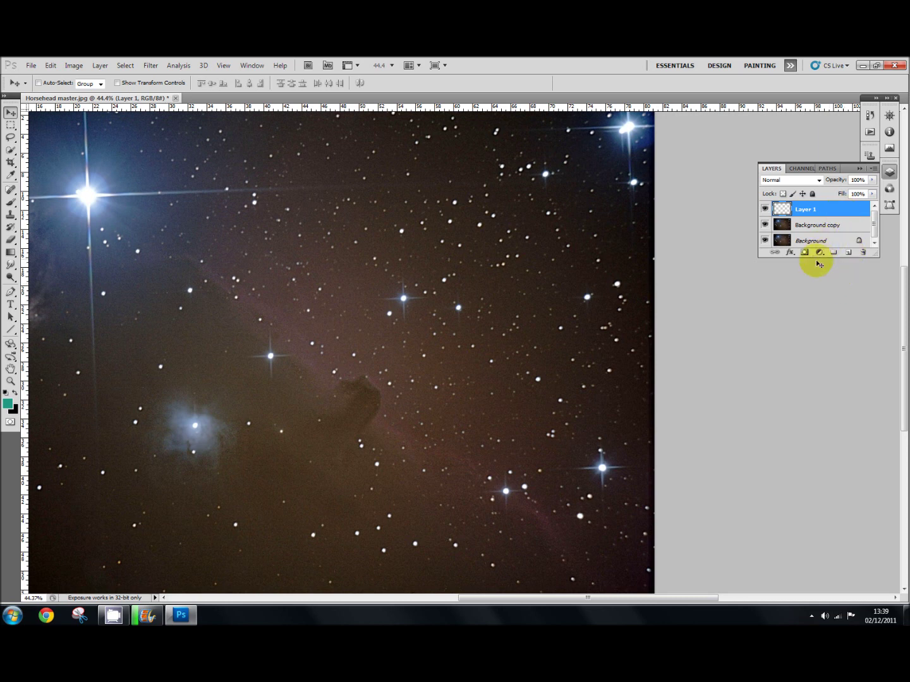
key("ctrl+z")
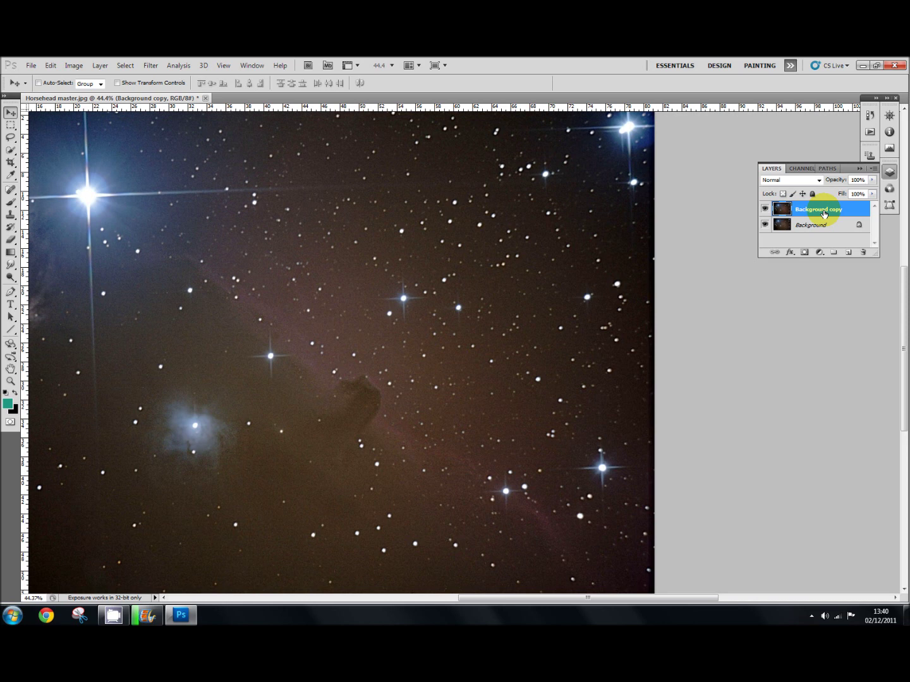
Desaturate Background copy to grayscale and set its blend mode to Soft Light.
key("ctrl+shift+u")
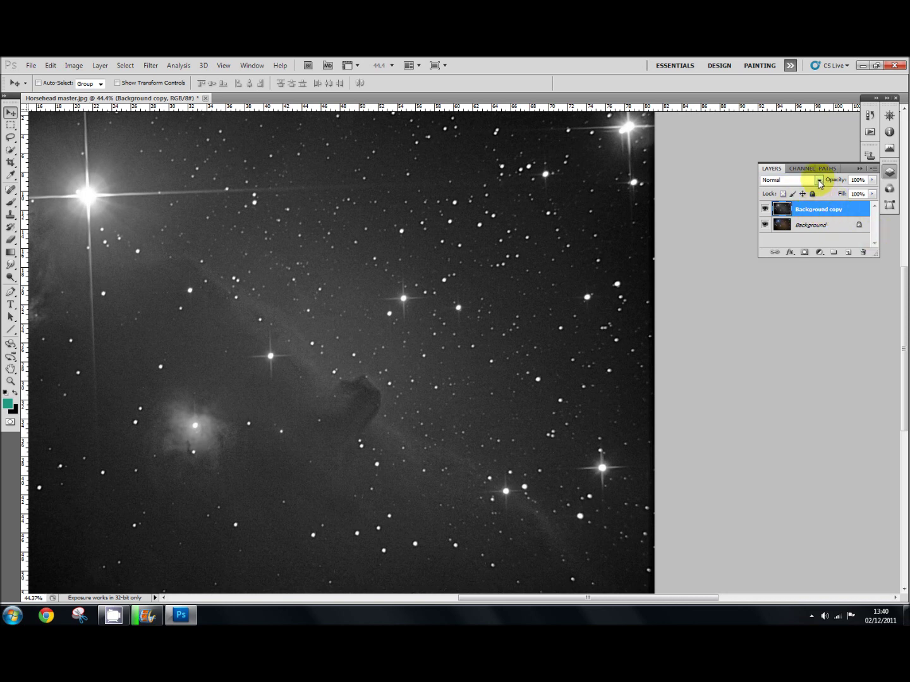
left_click(818, 183)
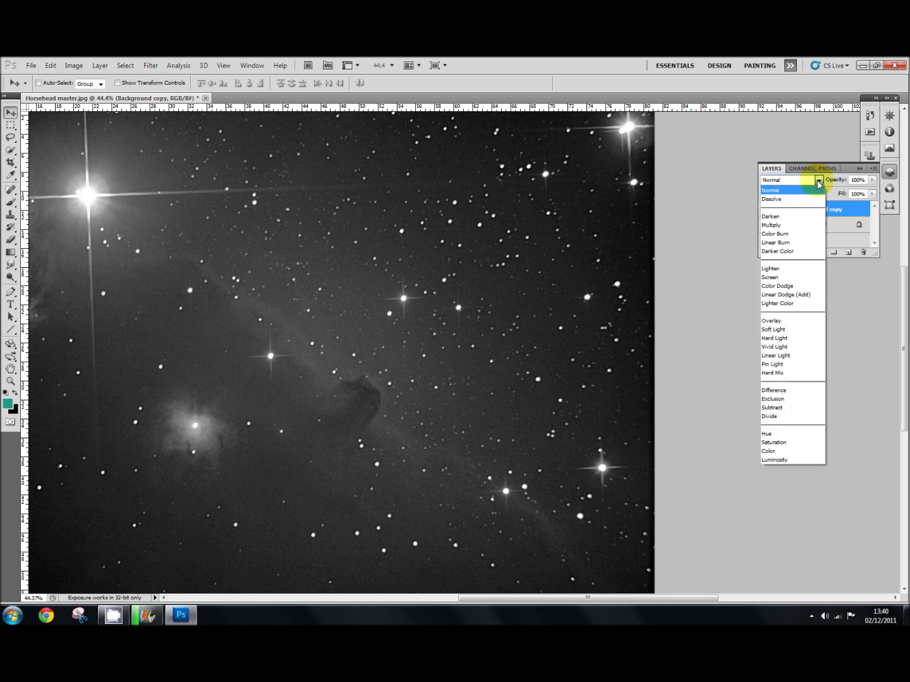
left_click(774, 329)
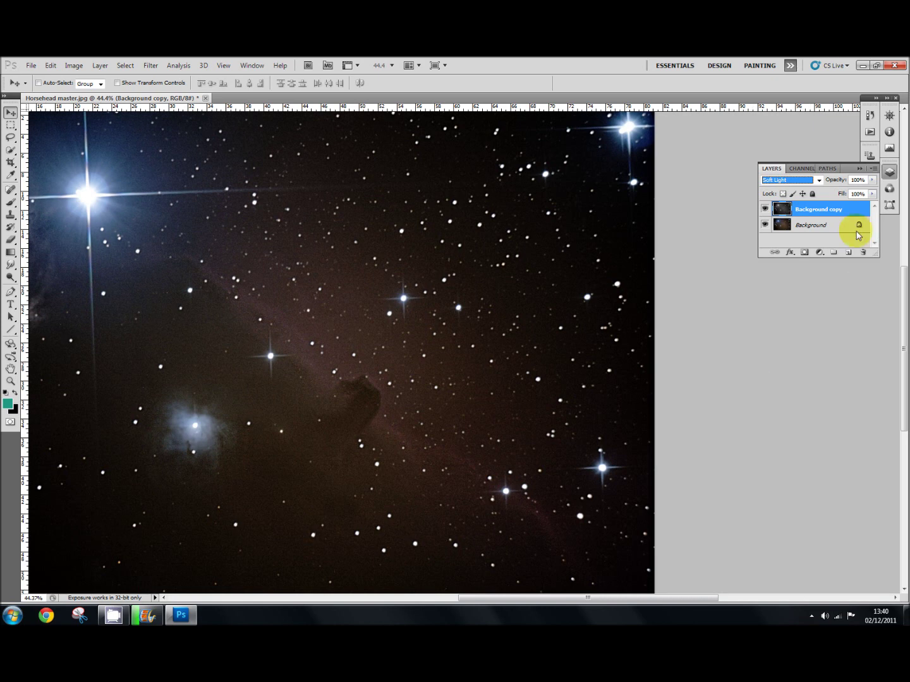
left_click(819, 182)
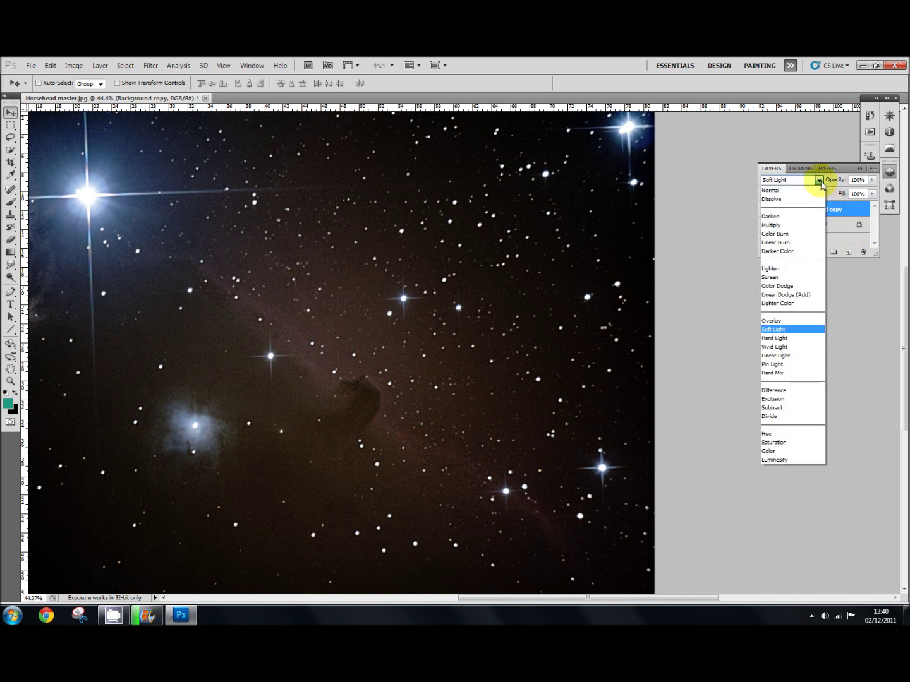
left_click(781, 341)
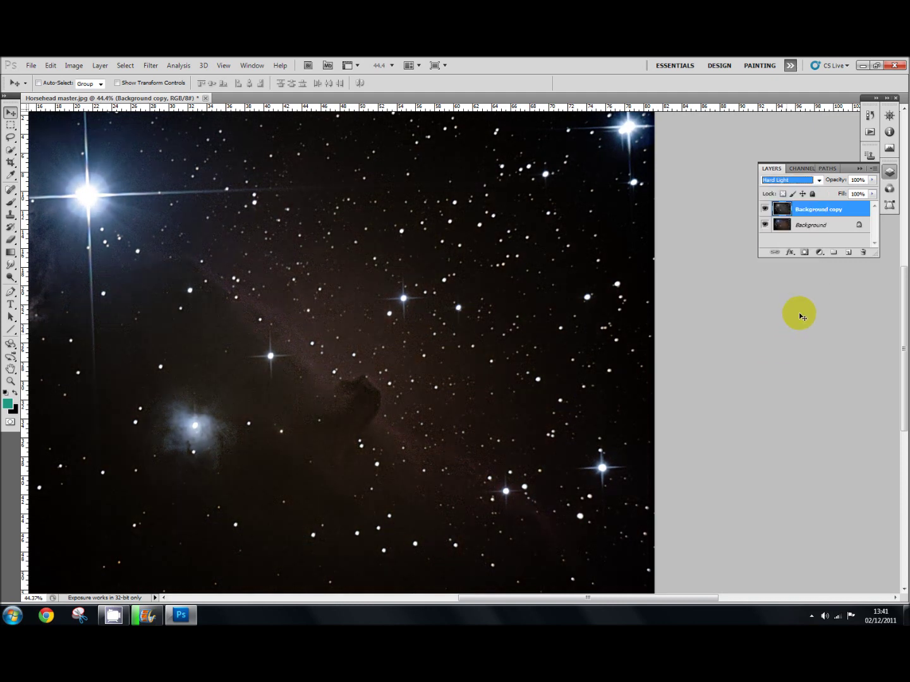
left_click(818, 182)
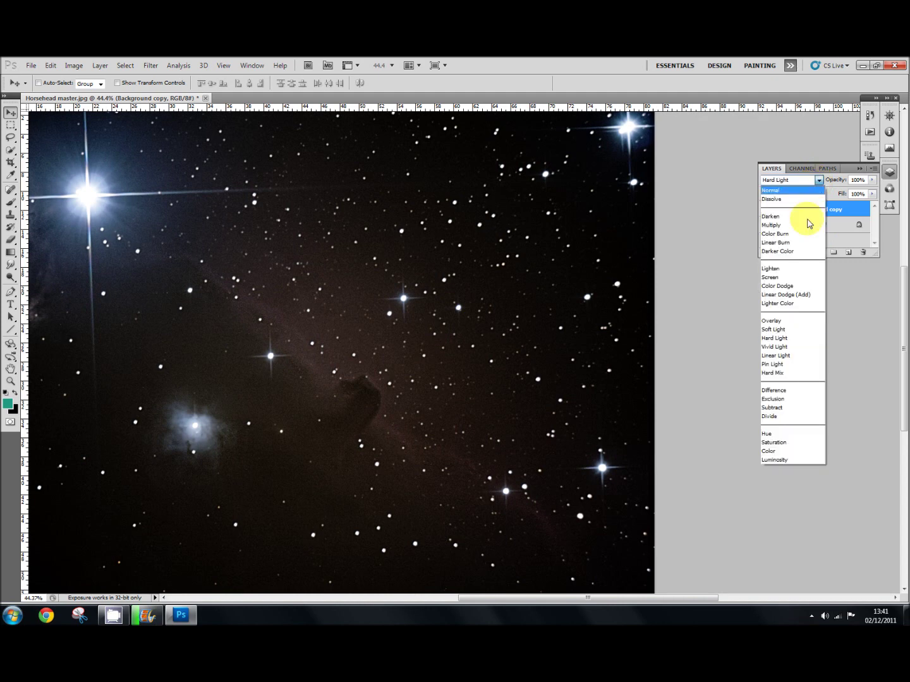
left_click(784, 329)
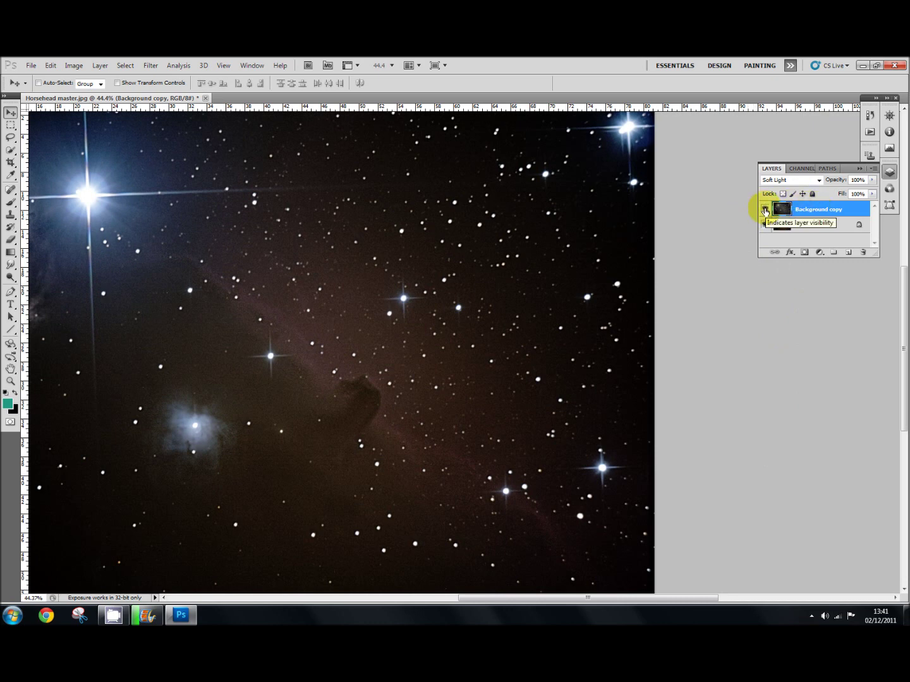
left_click(764, 210)
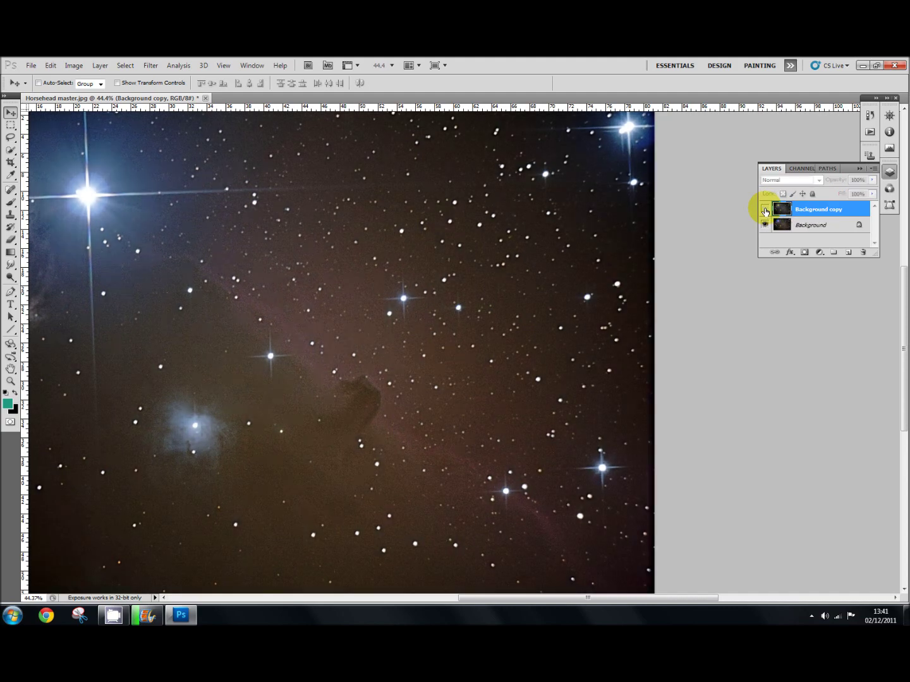
left_click(764, 210)
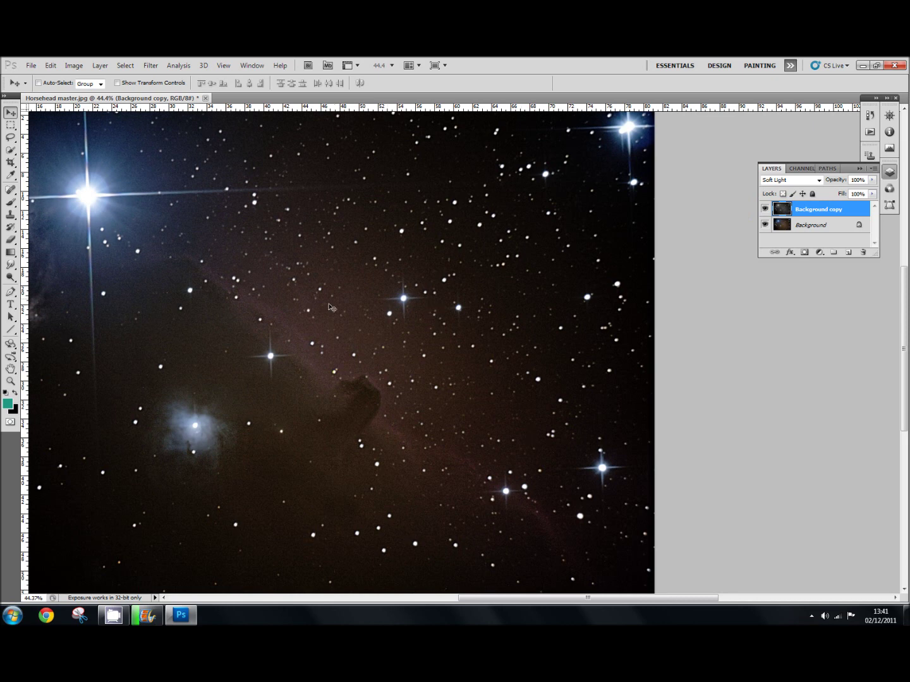
left_click(824, 288)
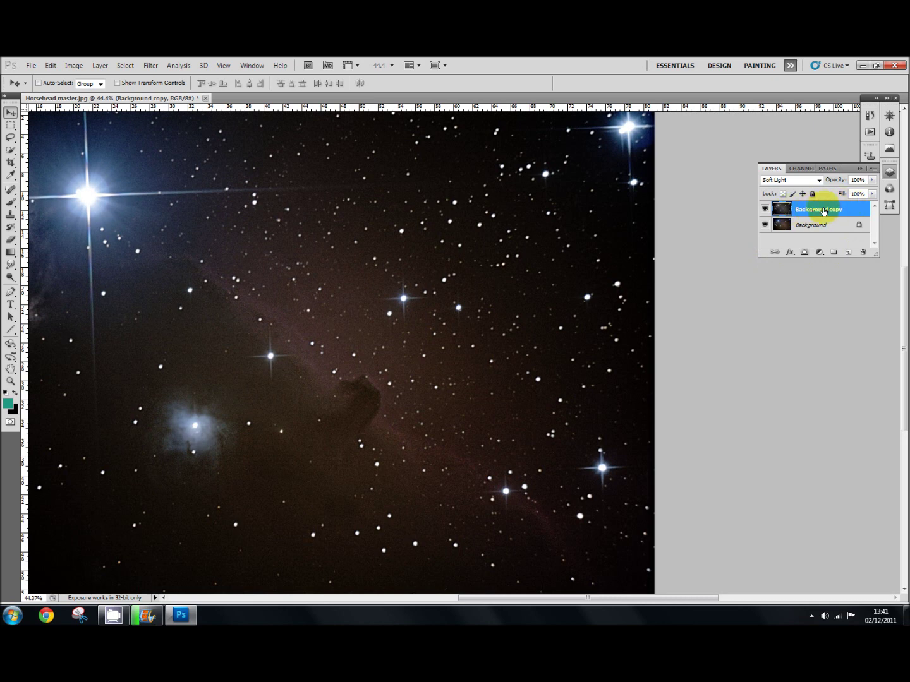
Add a Hide All layer mask to the Soft Light layer and set the foreground colour to white.
left_click(100, 66)
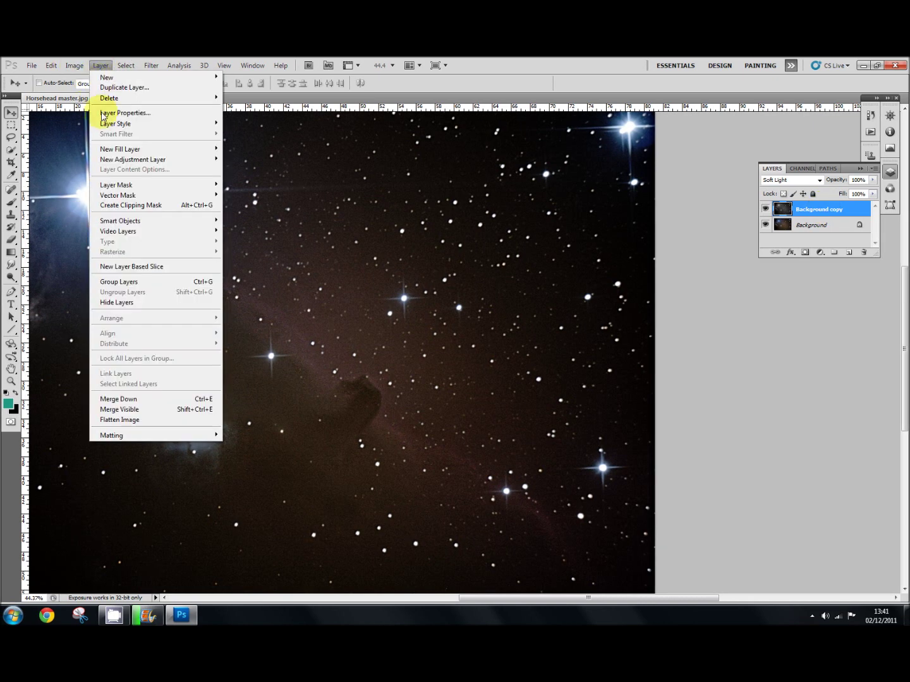
mouse_move(98, 185)
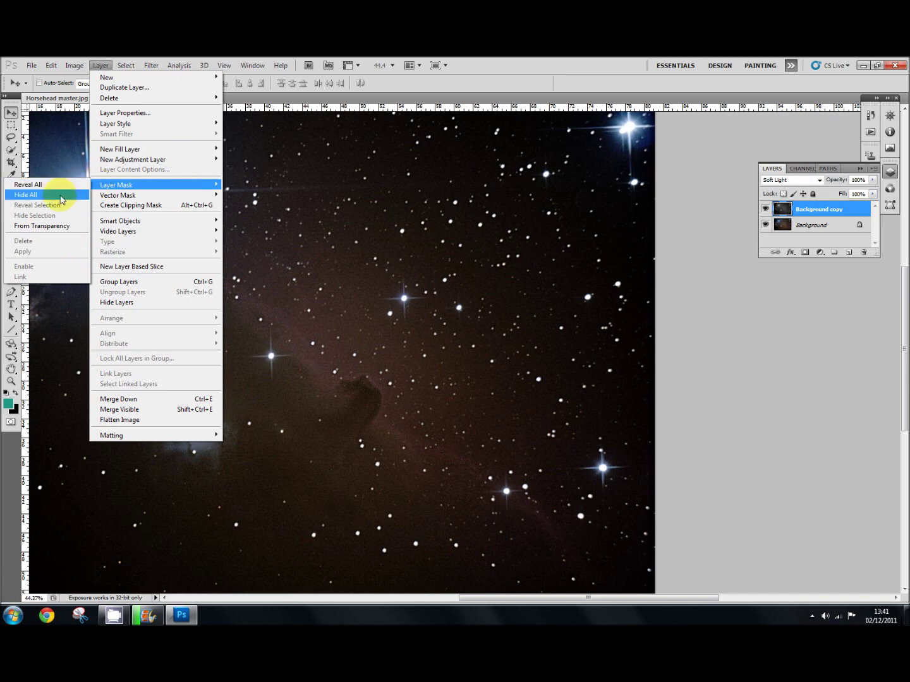
left_click(61, 198)
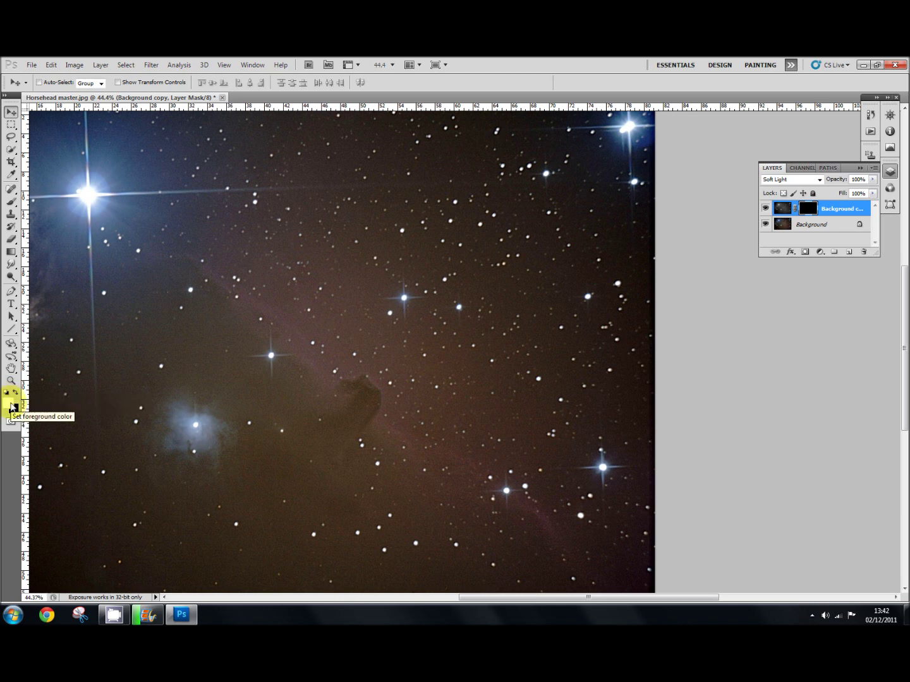
left_click(11, 407)
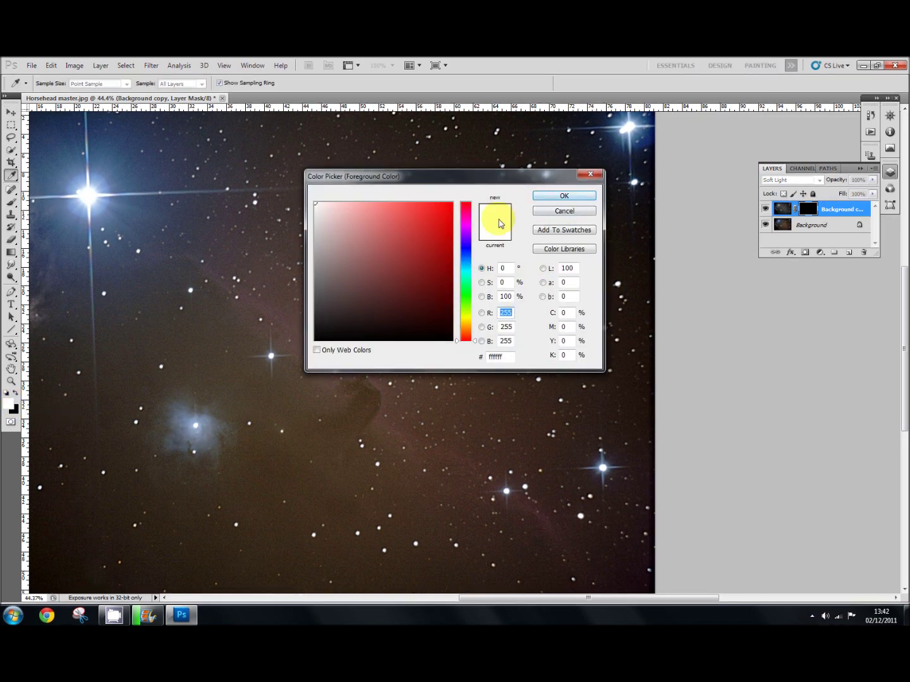
left_click(549, 196)
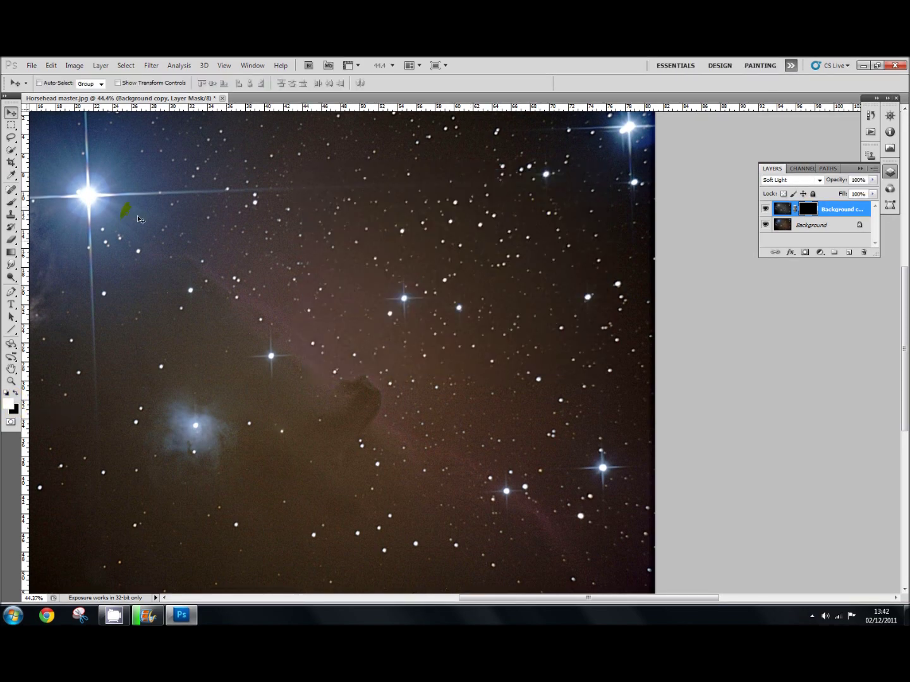
Select the Brush tool and set its size to 411 px.
left_click(11, 204)
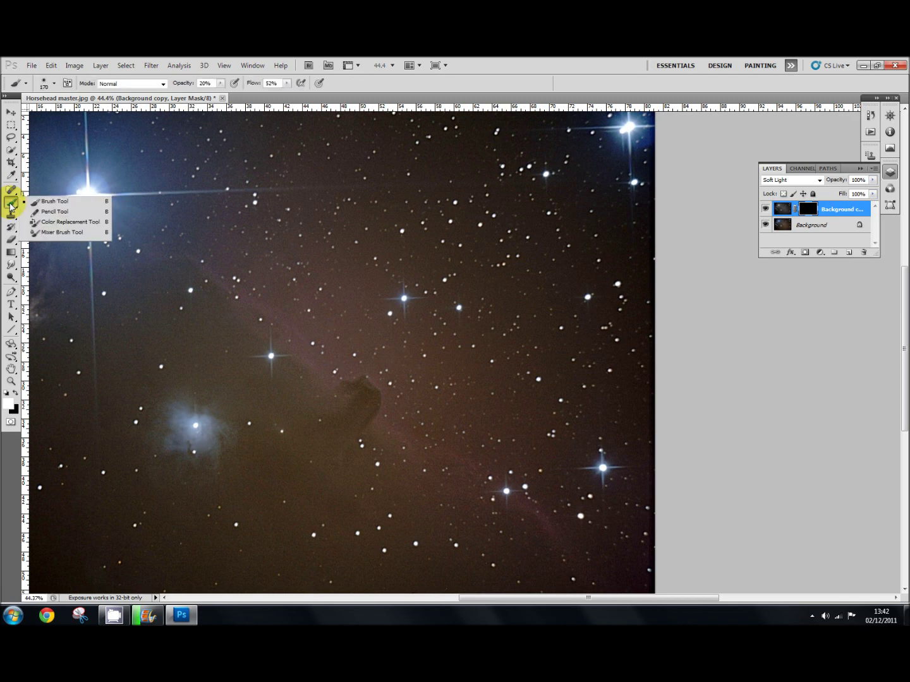
right_click(408, 325)
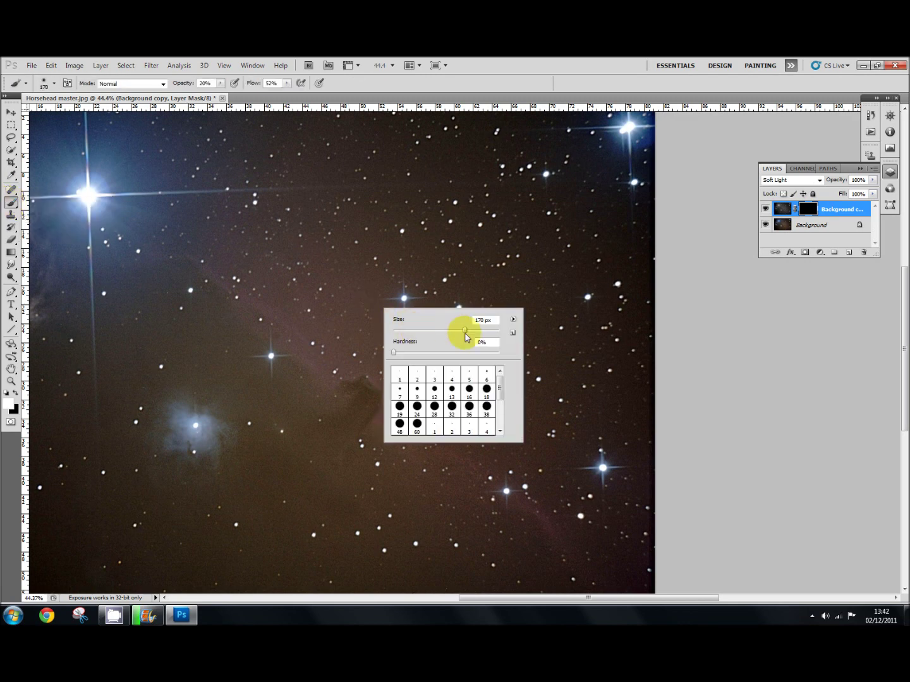
left_click_drag(465, 336, 485, 333)
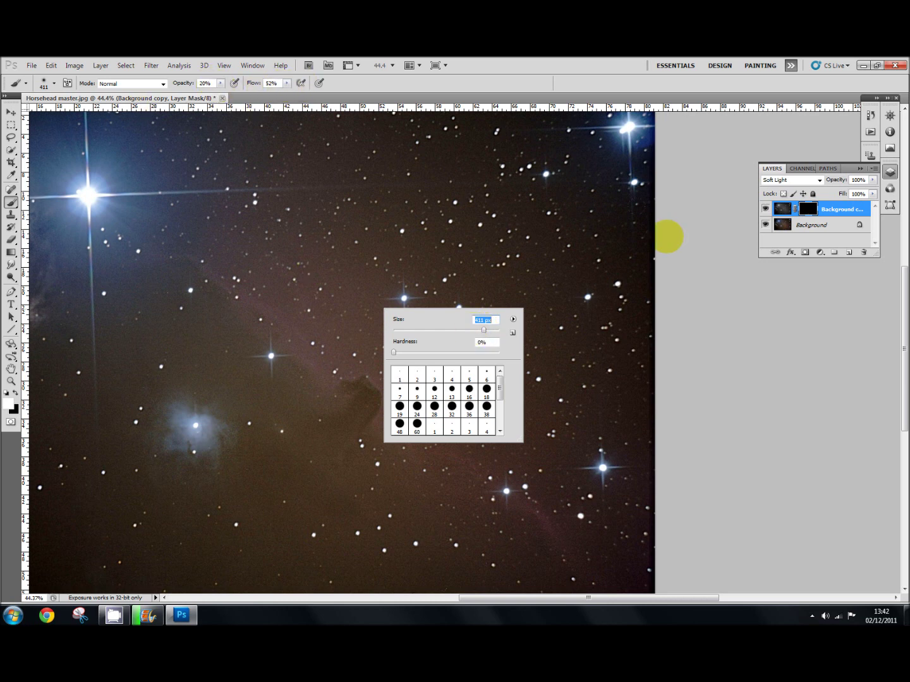
left_click(688, 268)
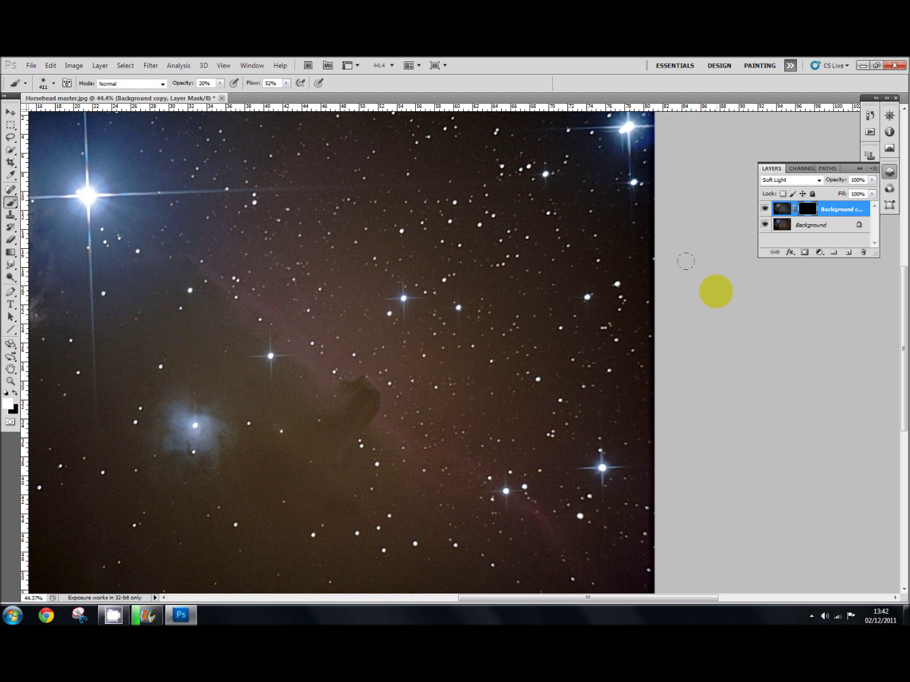
Paint white on the mask over the blue nebula and lower image, then shrink the brush to 80 px.
left_click_drag(195, 425, 189, 417)
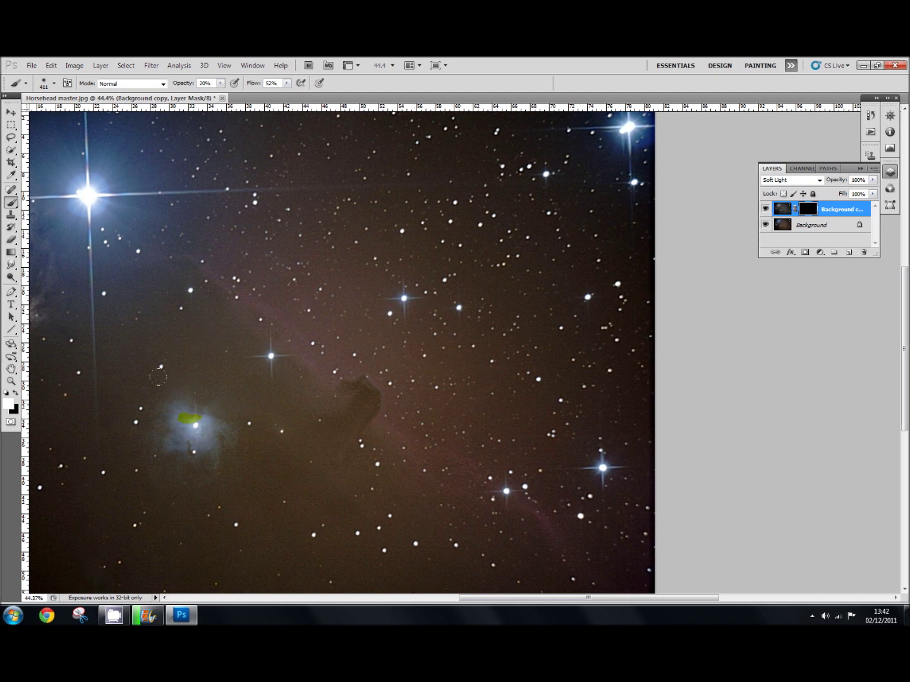
left_click(115, 223)
left_click(93, 519)
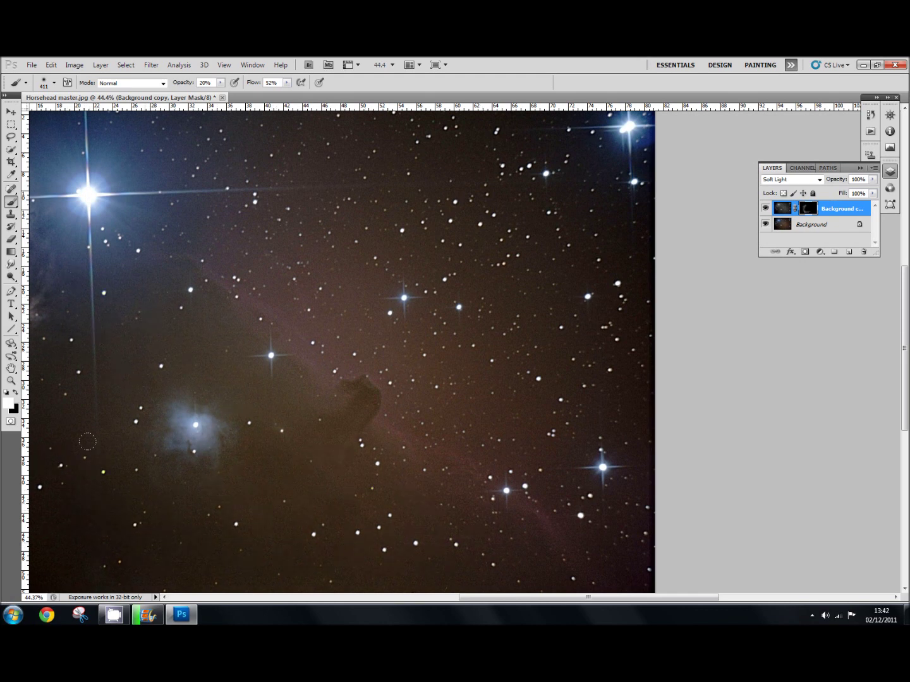
left_click(189, 429)
left_click(589, 507)
mouse_move(521, 516)
left_mouse_down()
mouse_move(481, 498)
mouse_move(233, 507)
left_mouse_up()
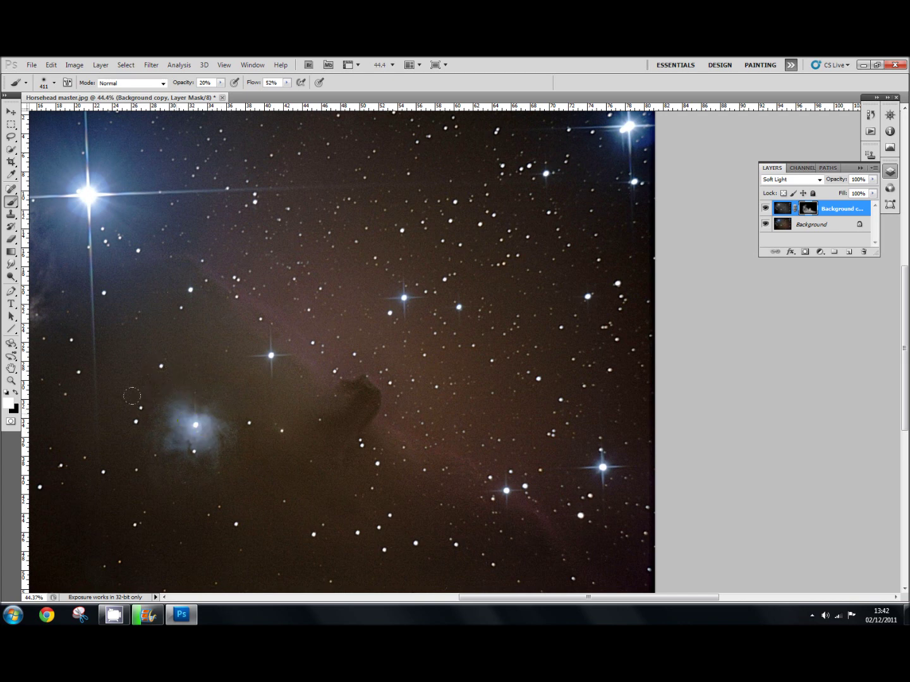
right_click(316, 447)
left_click_drag(347, 462, 363, 463)
Paint the mask along the horsehead's outline and below it with the 80 px brush.
key("Return")
mouse_move(376, 403)
left_mouse_down()
mouse_move(366, 382)
mouse_move(333, 378)
mouse_move(371, 379)
mouse_move(343, 453)
mouse_move(361, 432)
mouse_move(329, 417)
mouse_move(349, 437)
mouse_move(461, 484)
mouse_move(426, 453)
mouse_move(450, 474)
mouse_move(585, 523)
mouse_move(575, 543)
left_mouse_up()
left_click_drag(389, 440, 323, 388)
Enlarge the brush to 158 px and add faint mask strokes around the horsehead.
right_click(197, 291)
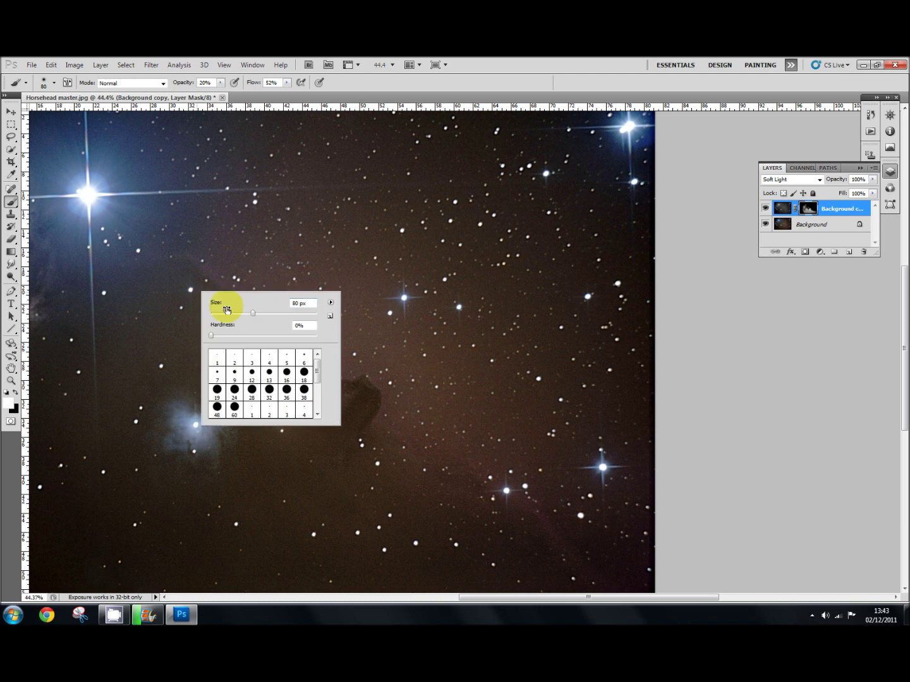
left_click(187, 263)
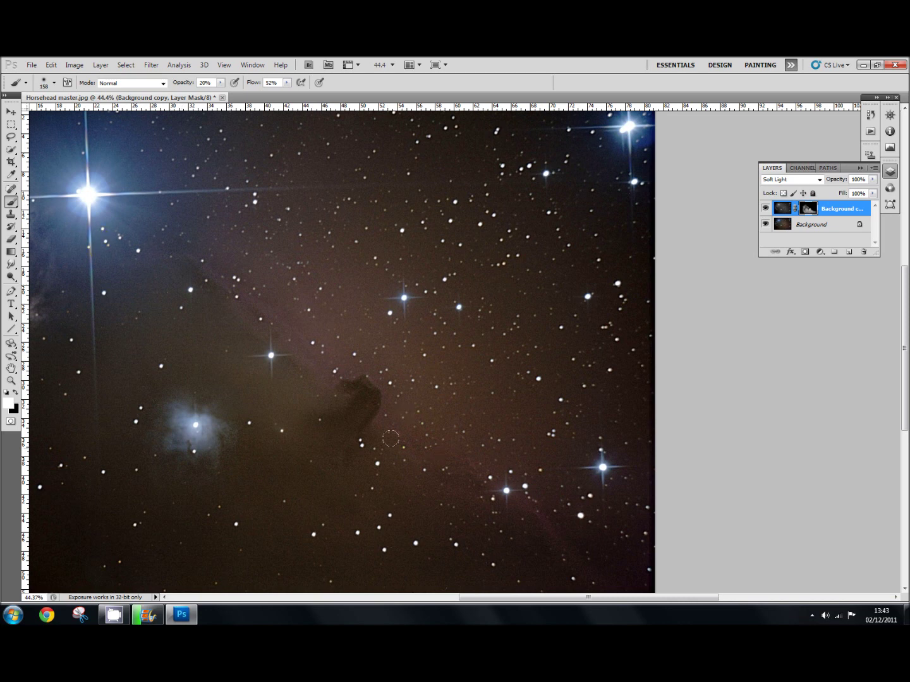
left_click_drag(368, 407, 379, 407)
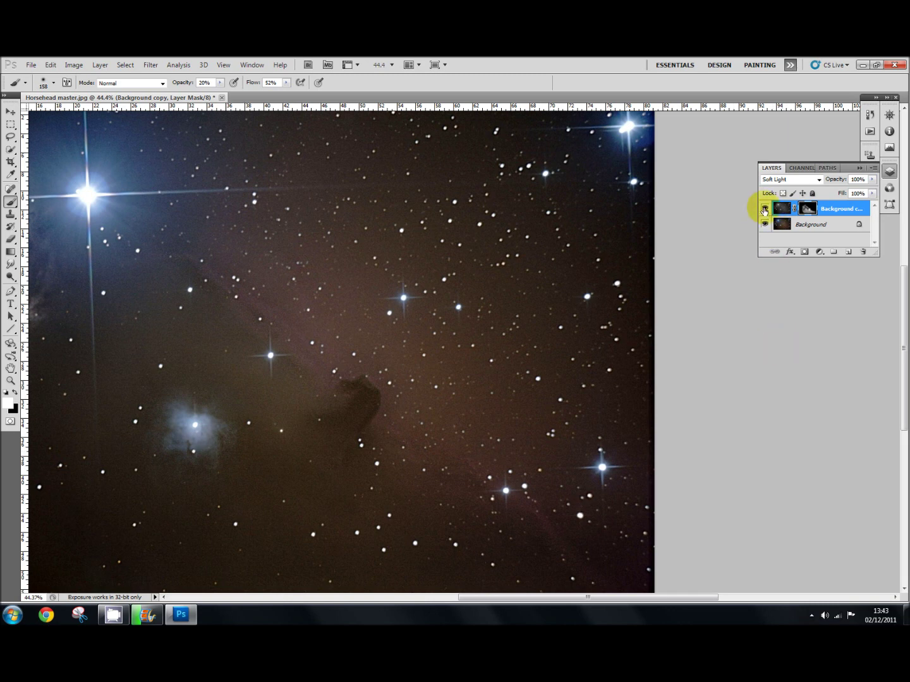
left_click(765, 210)
left_click(764, 209)
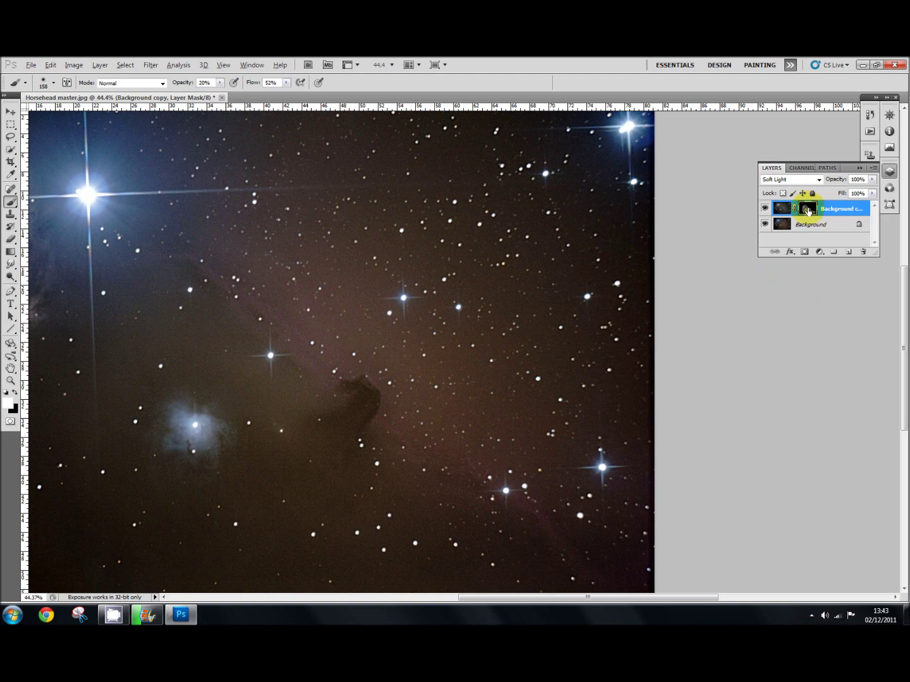
left_click(807, 212, "alt")
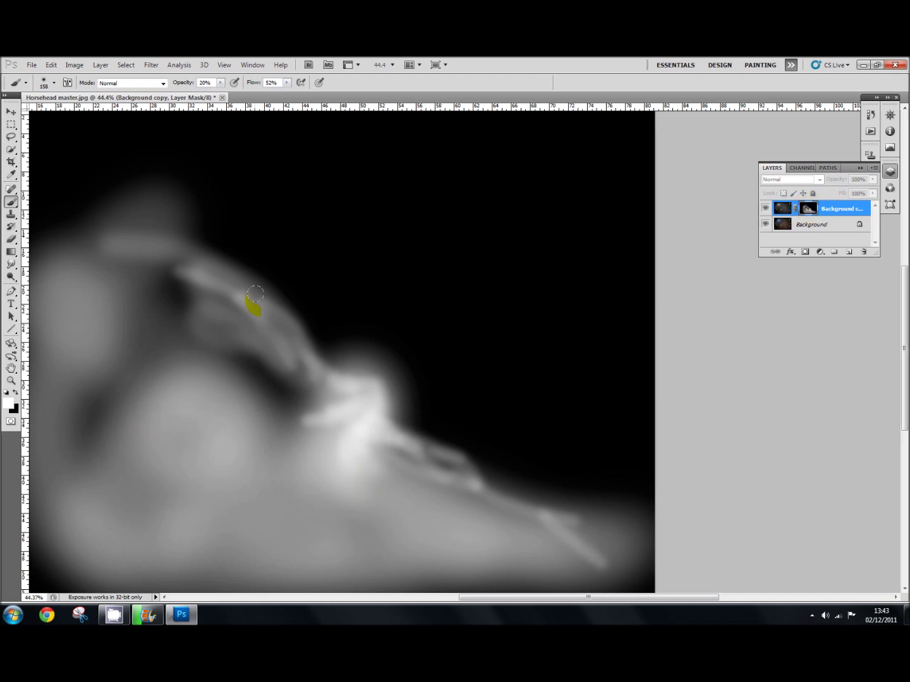
Apply a Gaussian Blur to the layer mask and return to the full-colour composite view.
left_click(151, 65)
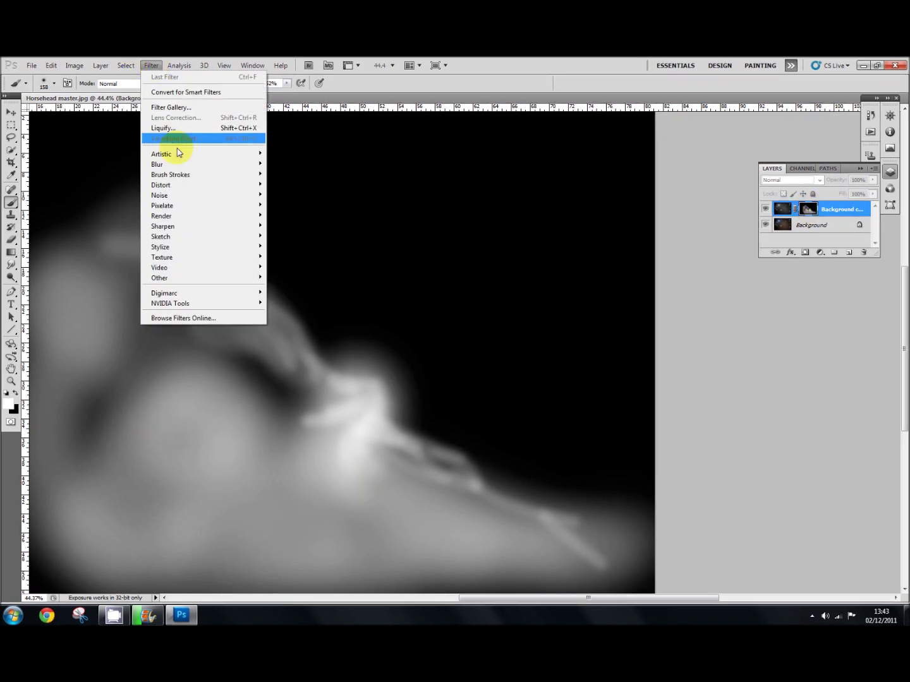
mouse_move(173, 164)
left_click(114, 205)
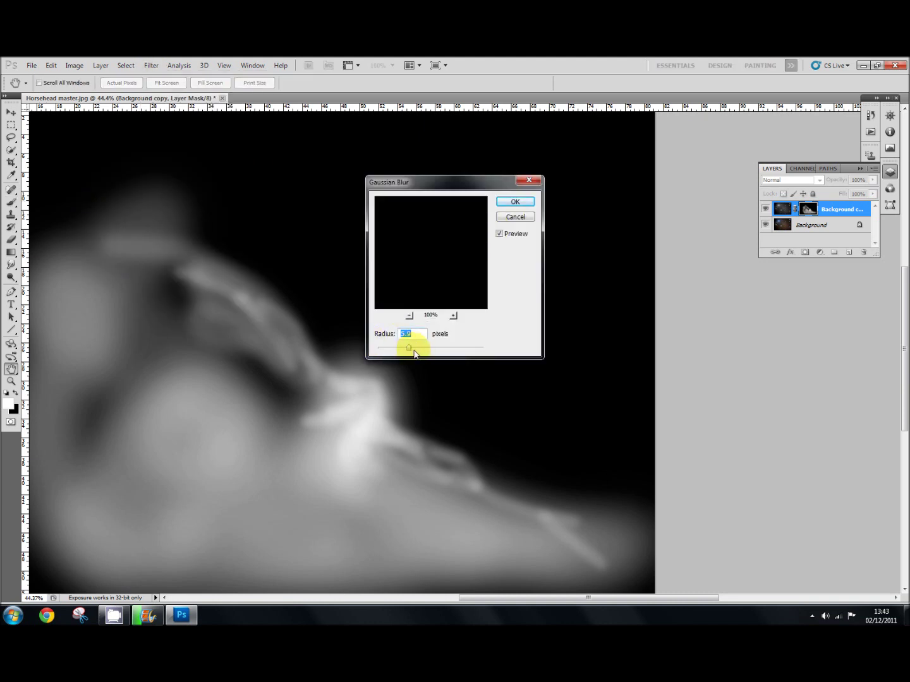
left_click(515, 202)
key("b")
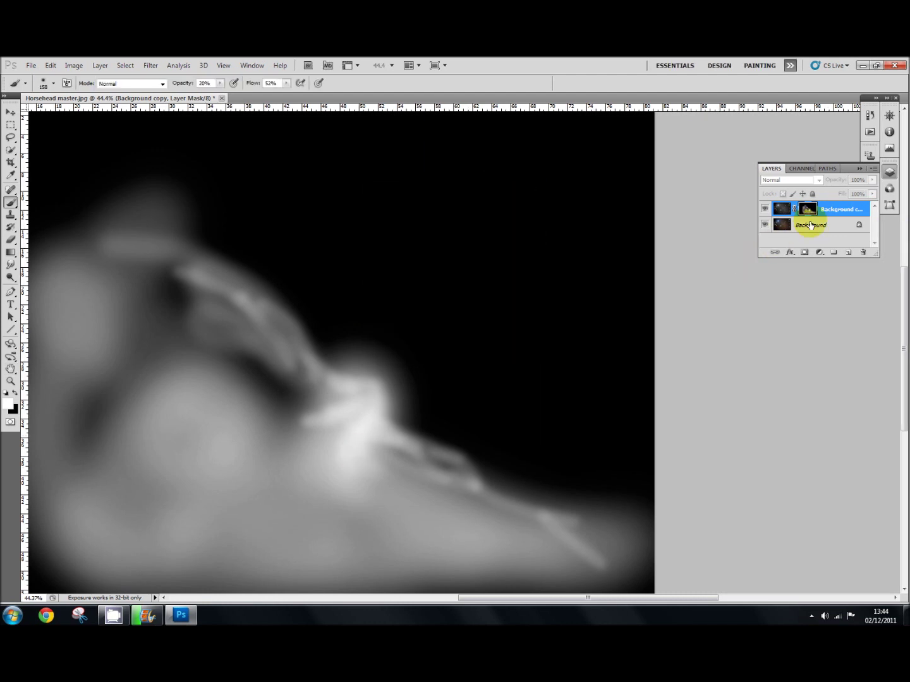
left_click(781, 210)
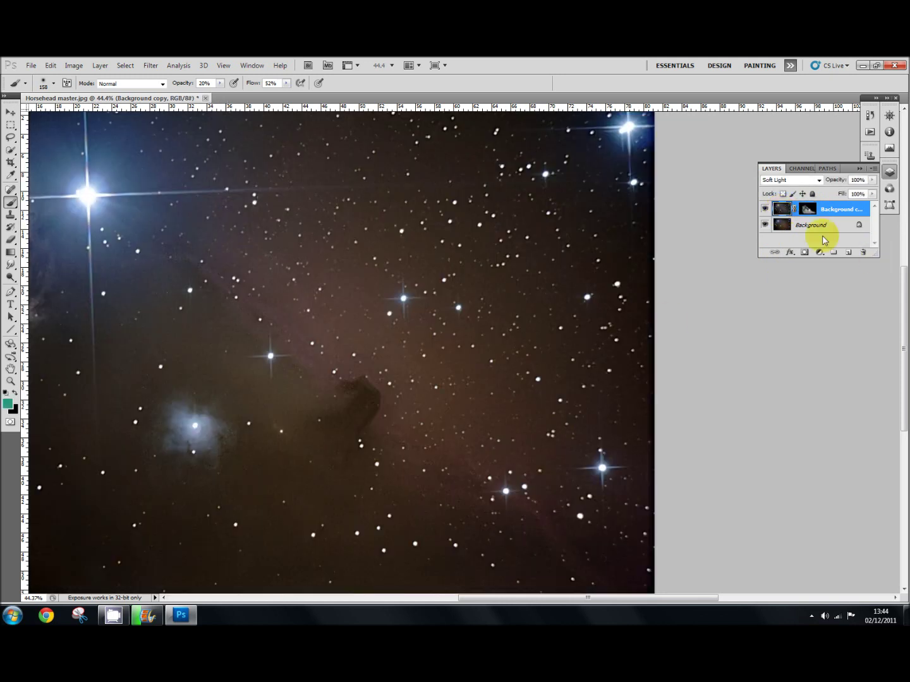
left_click(764, 210)
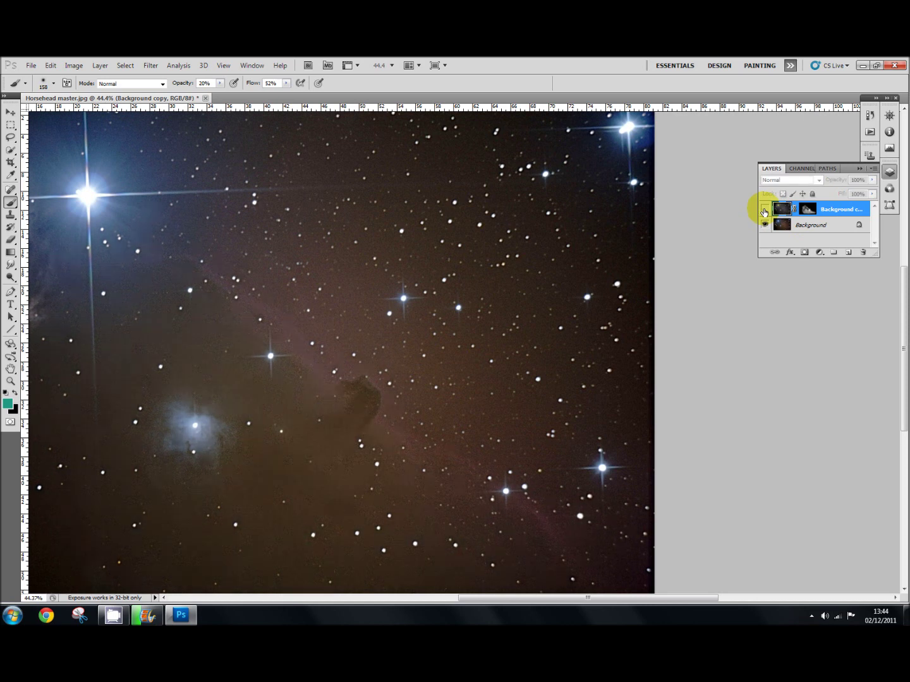
left_click(764, 210)
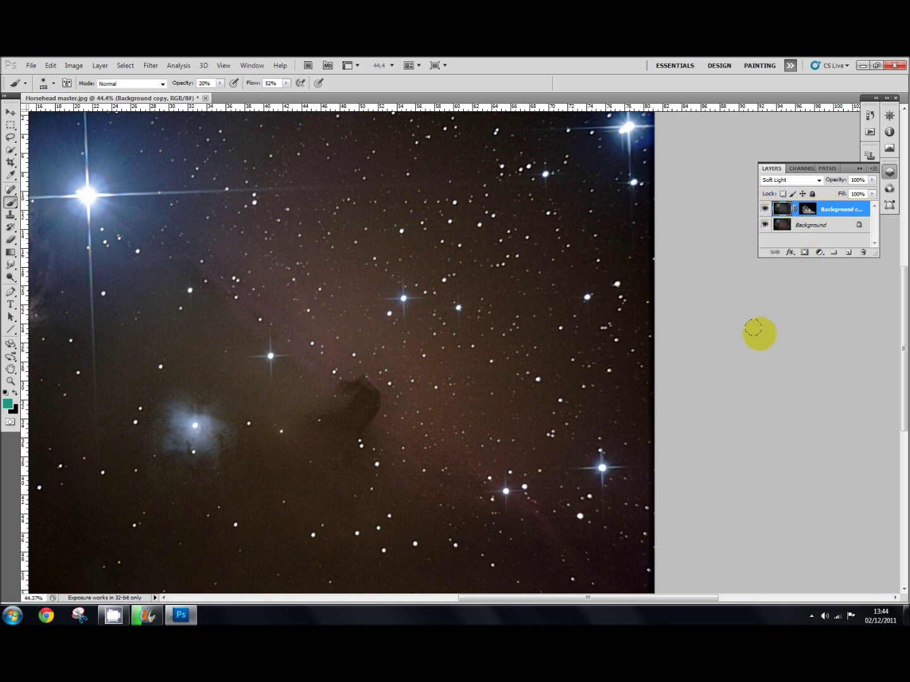
left_click(793, 419)
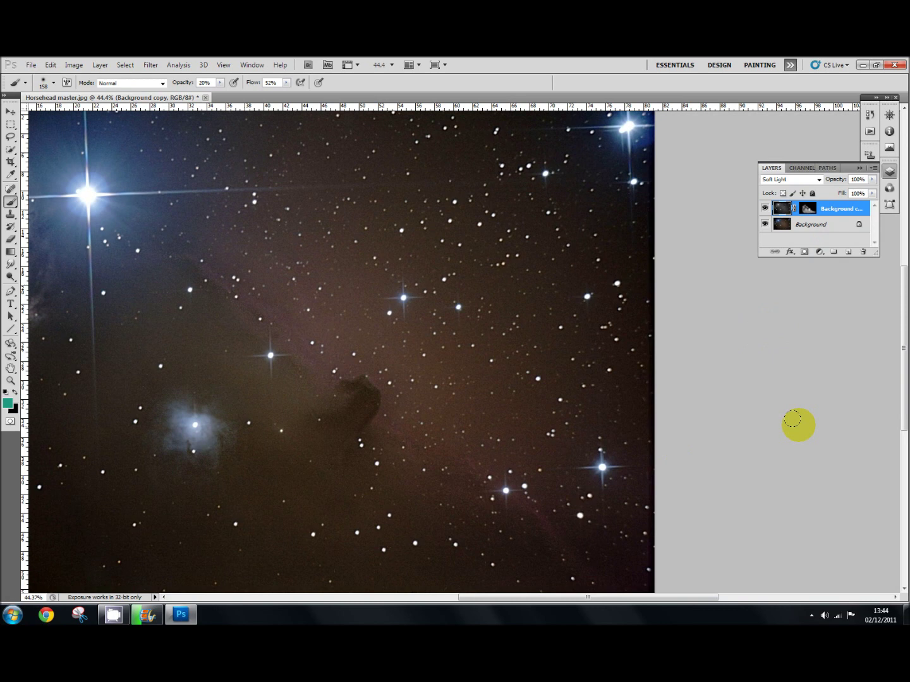